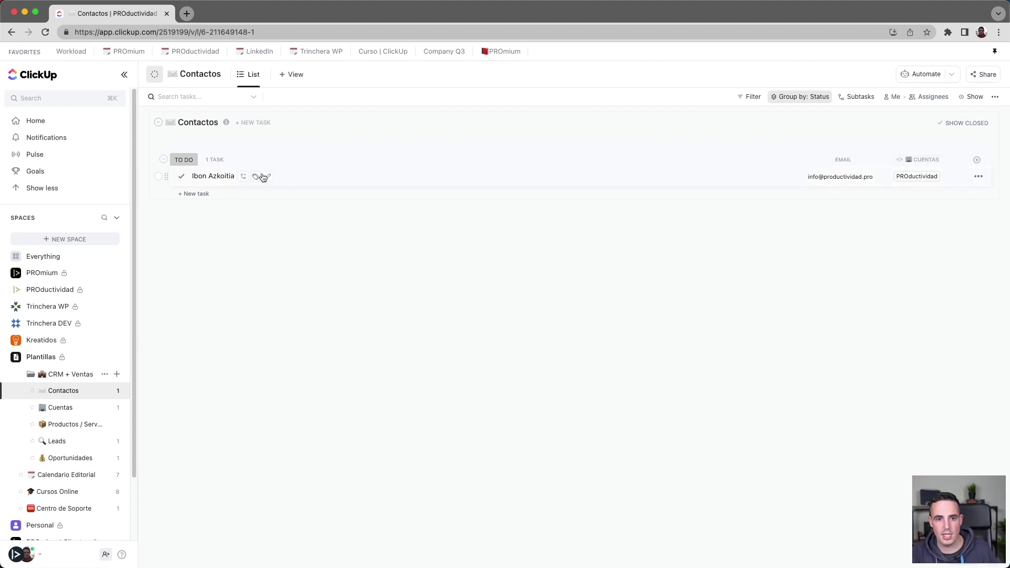
Step: Review the single contact record in Contactos, including its empty fields and its related Cuentas entry
click(342, 183)
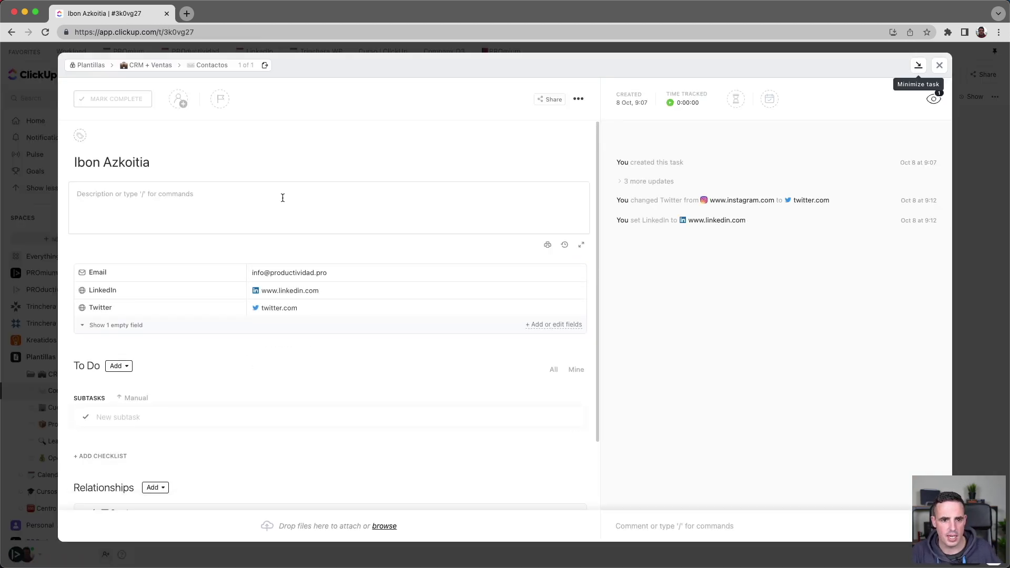
click(85, 326)
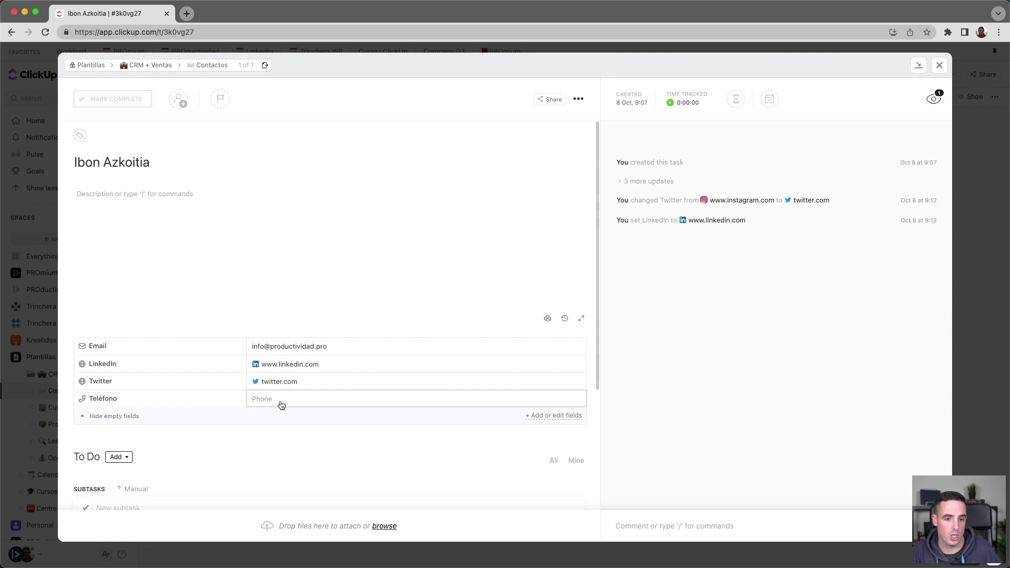
scroll(279, 406, down, 5)
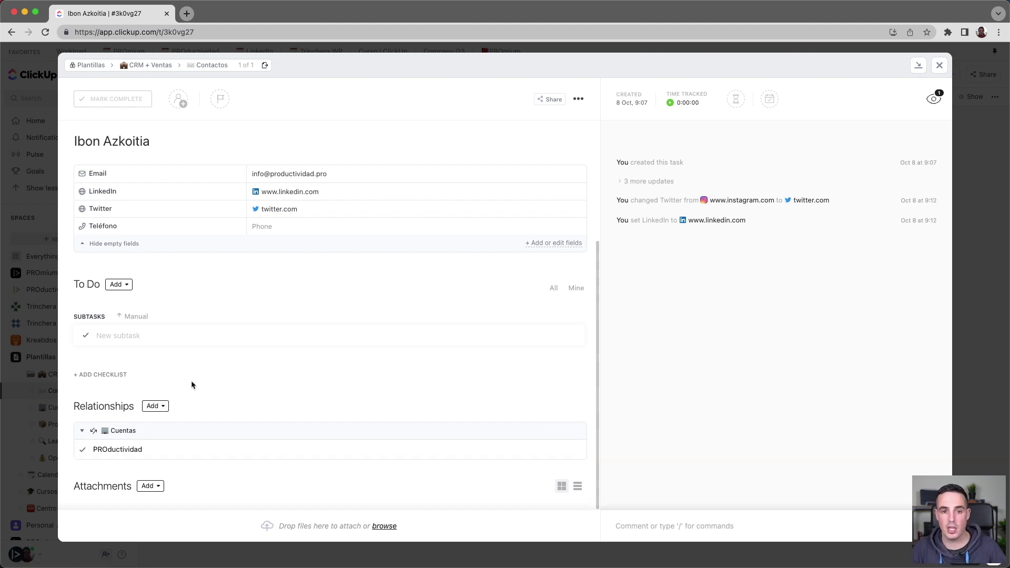
click(939, 66)
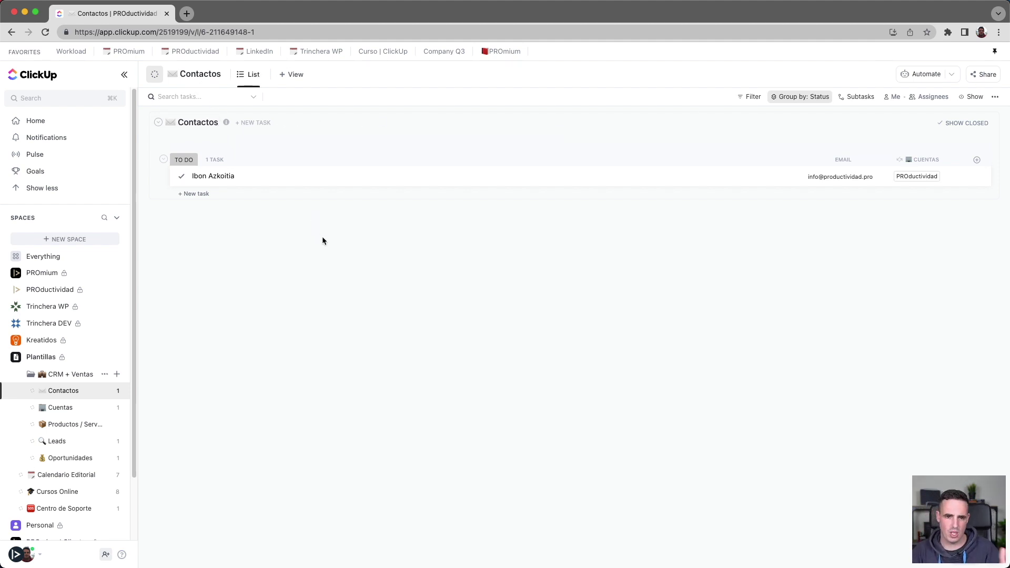
Step: Review the PROductividad account in Cuentas, including its empty fields, the Trabajadores size options and its related contacts and opportunities
click(68, 409)
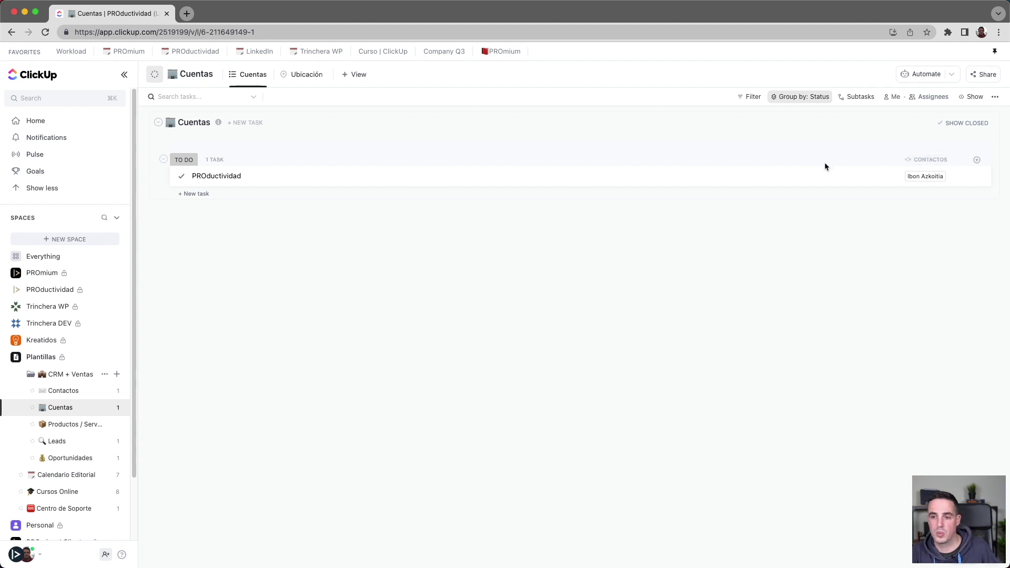
click(366, 180)
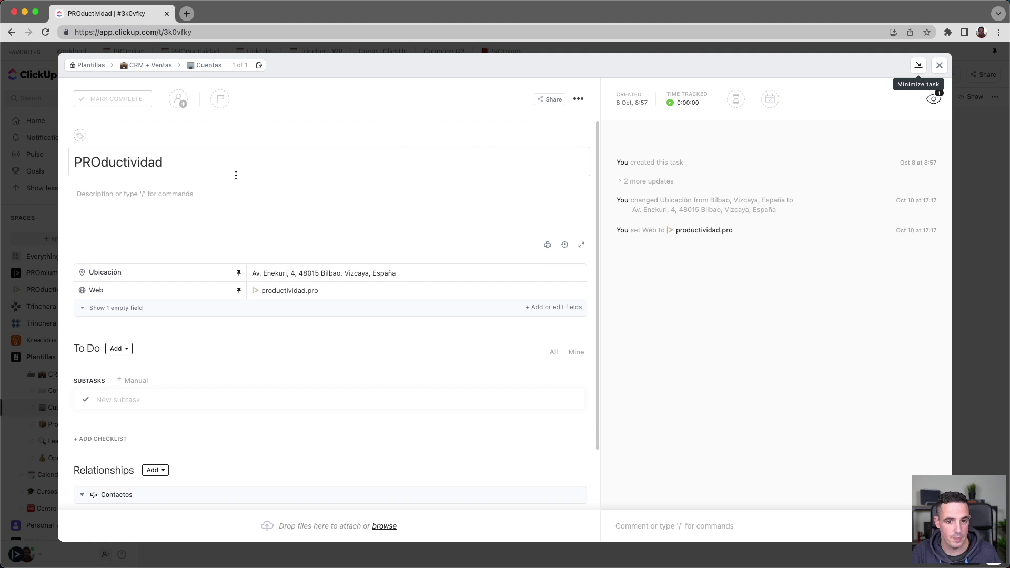
click(138, 308)
click(152, 213)
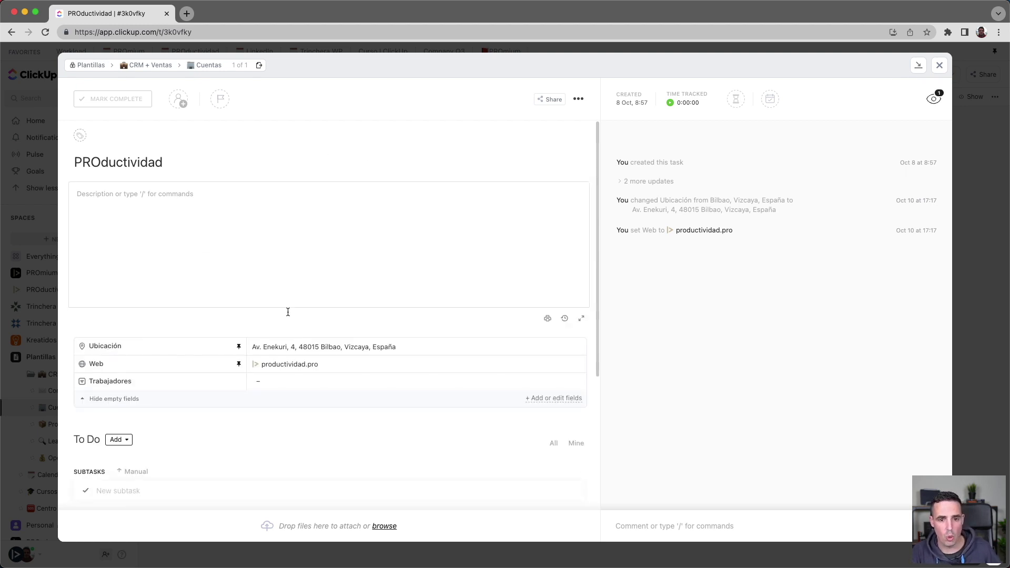
click(283, 382)
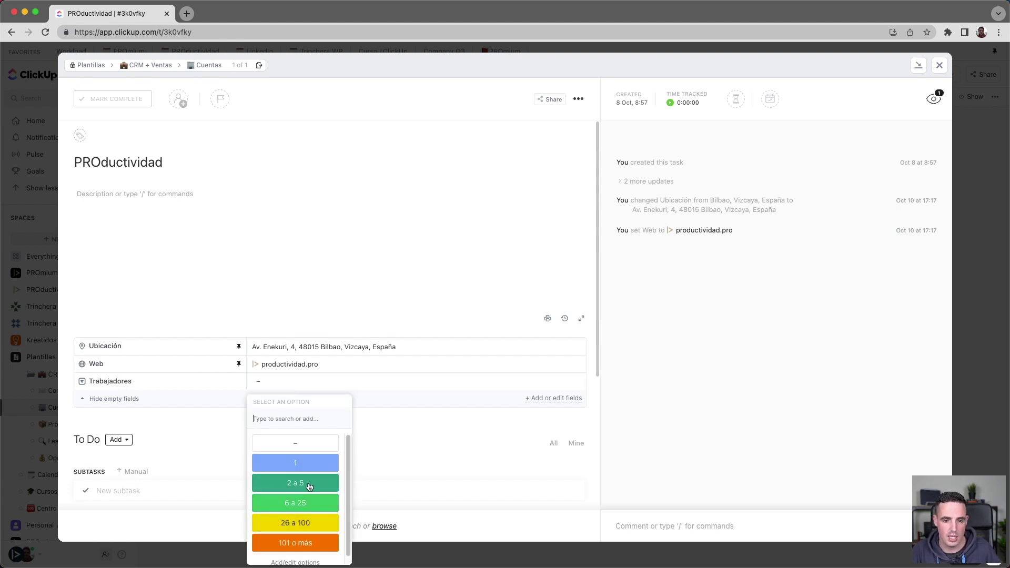
click(398, 399)
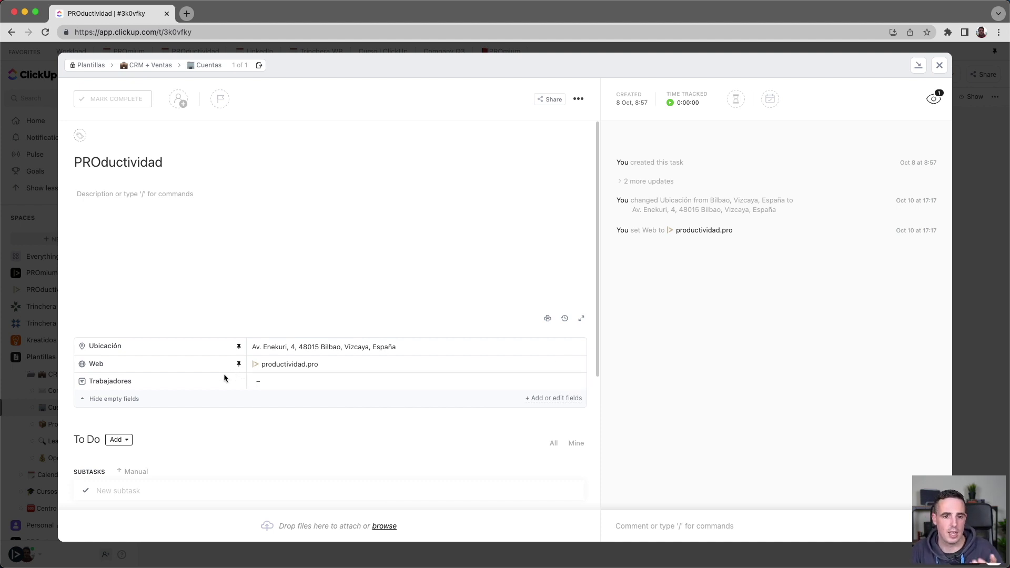
scroll(350, 409, down, 4)
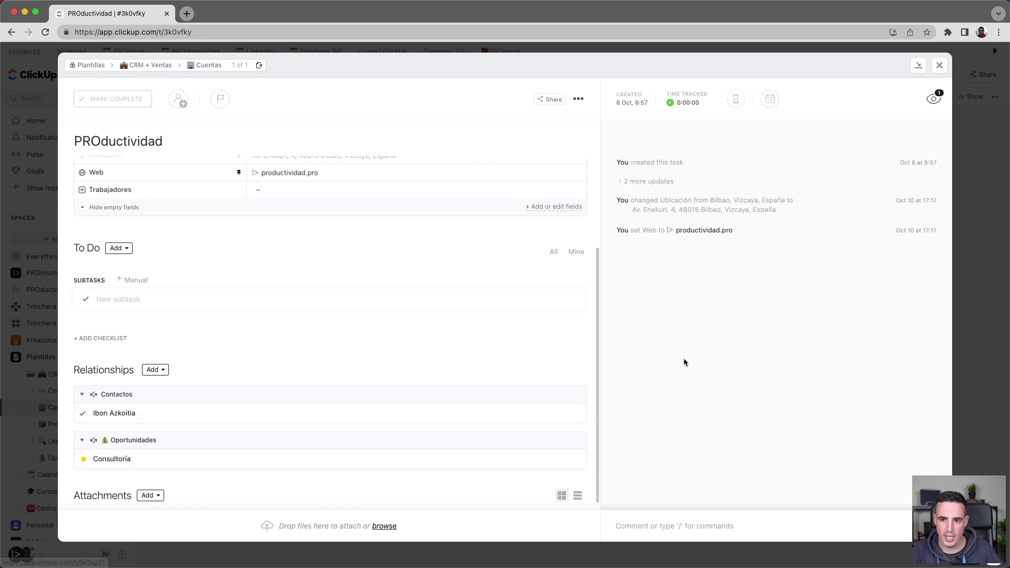
click(940, 66)
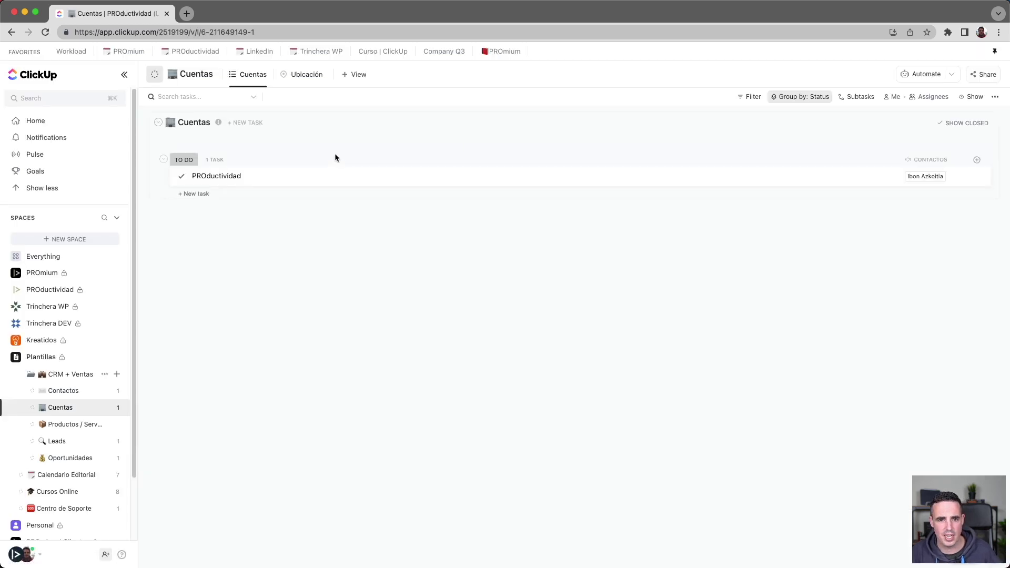
Step: Inspect the PROductividad account's pin on the Ubicación map of Cuentas, and check its record again from the list
click(303, 80)
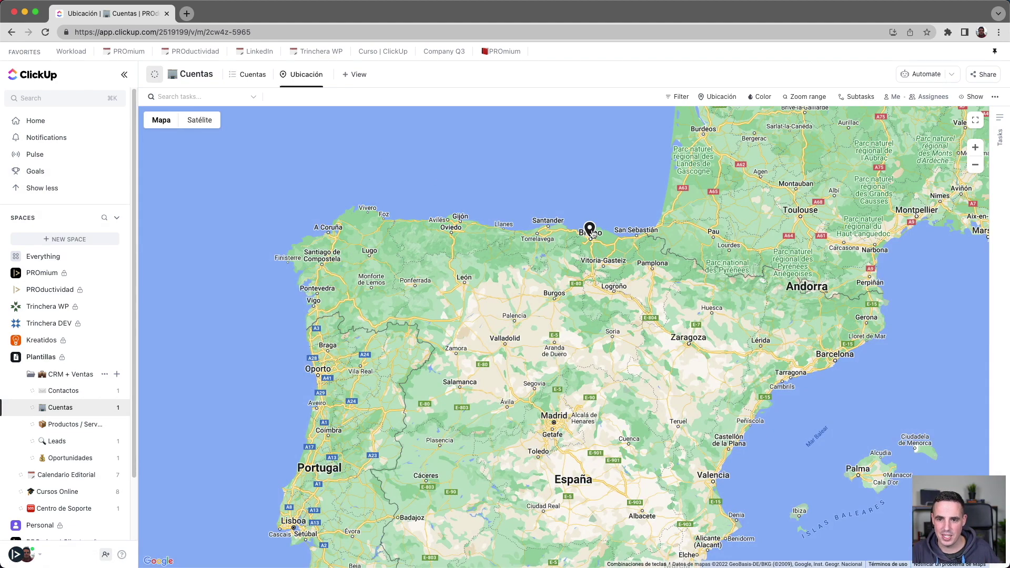
scroll(592, 233, up, 3)
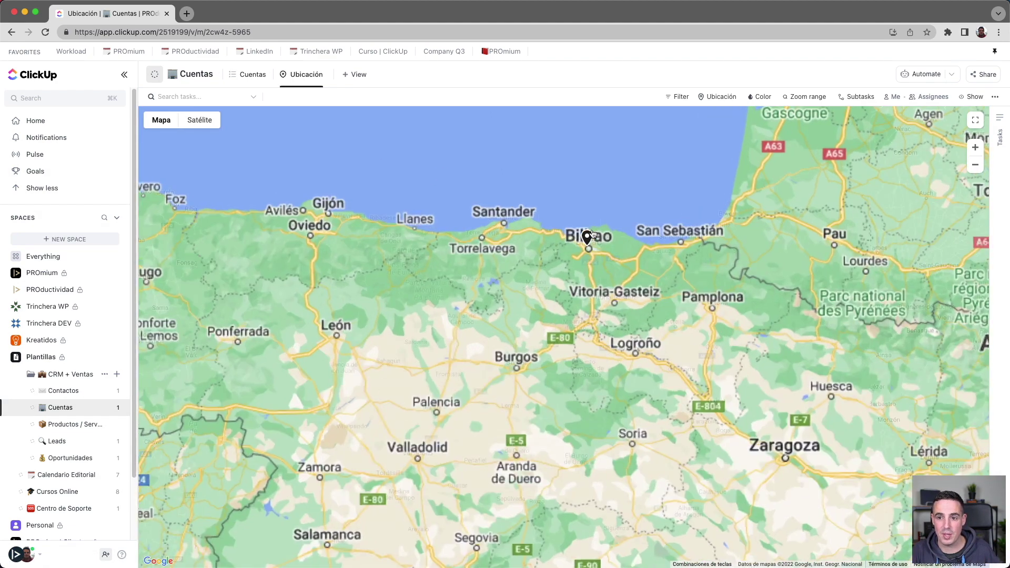
click(587, 238)
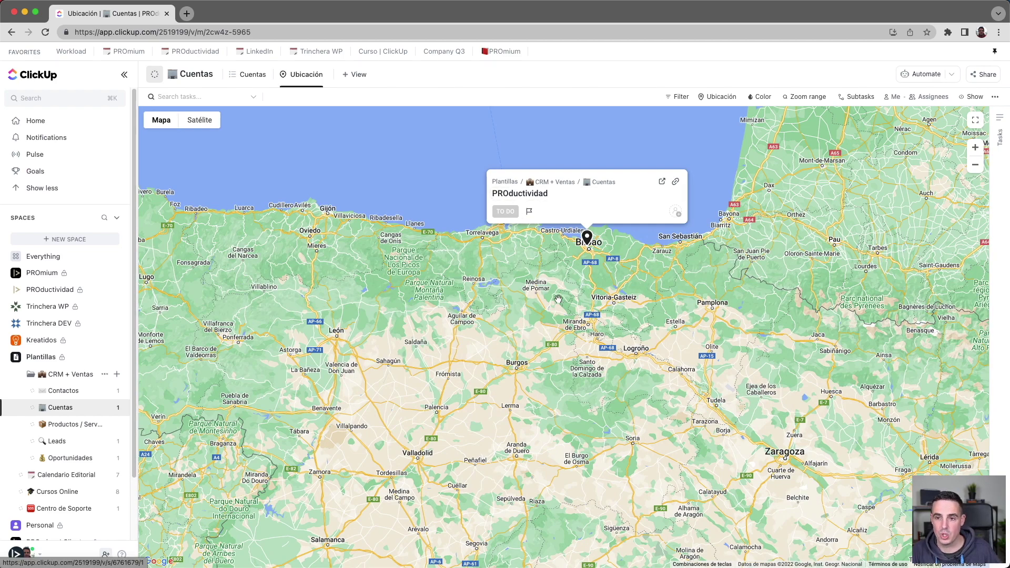
scroll(522, 330, down, 5)
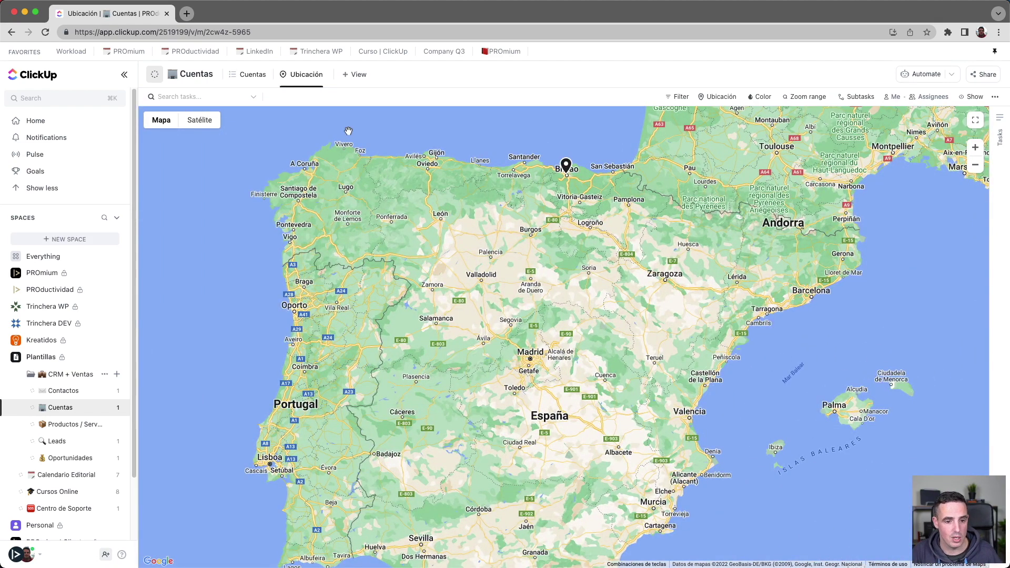
click(267, 83)
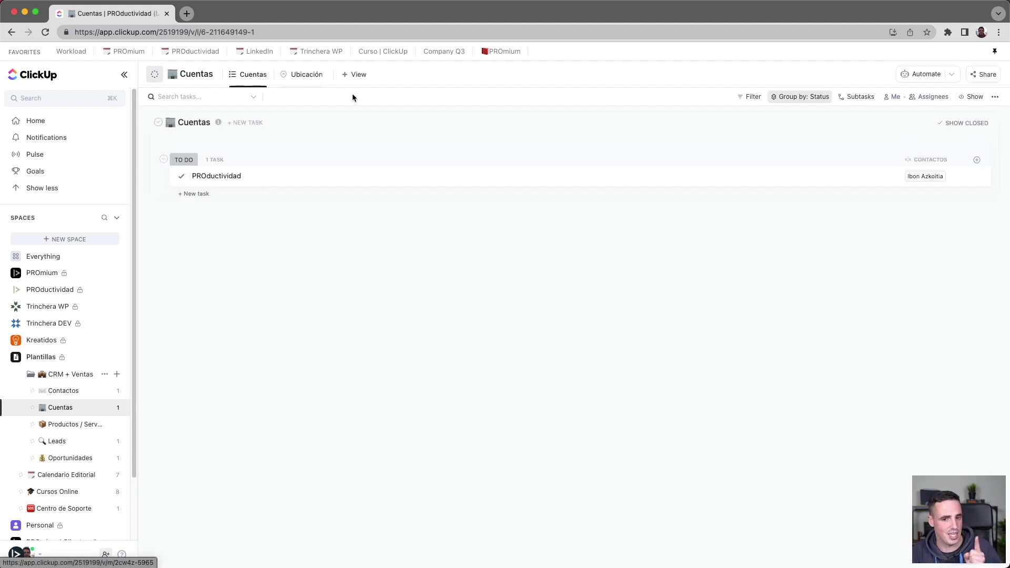
click(406, 176)
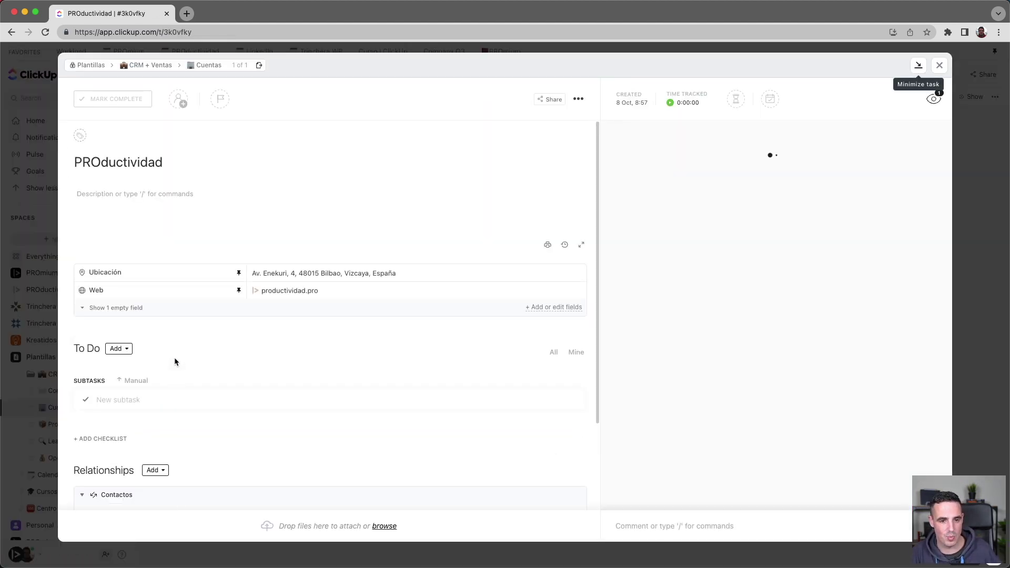
click(937, 70)
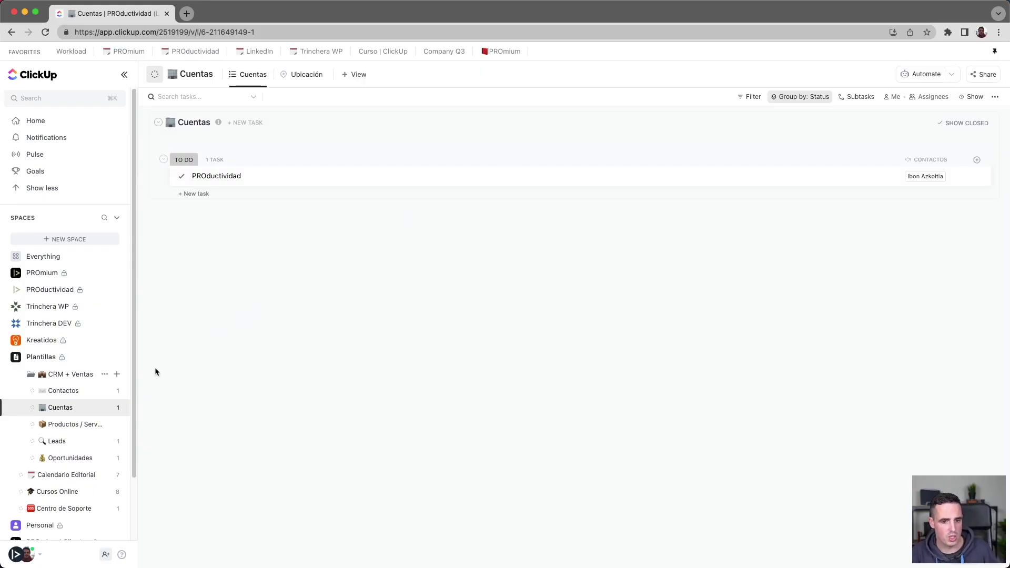
Step: Look through the Productos / Servicios, Leads and Oportunidades lists of the CRM + Ventas folder
click(69, 427)
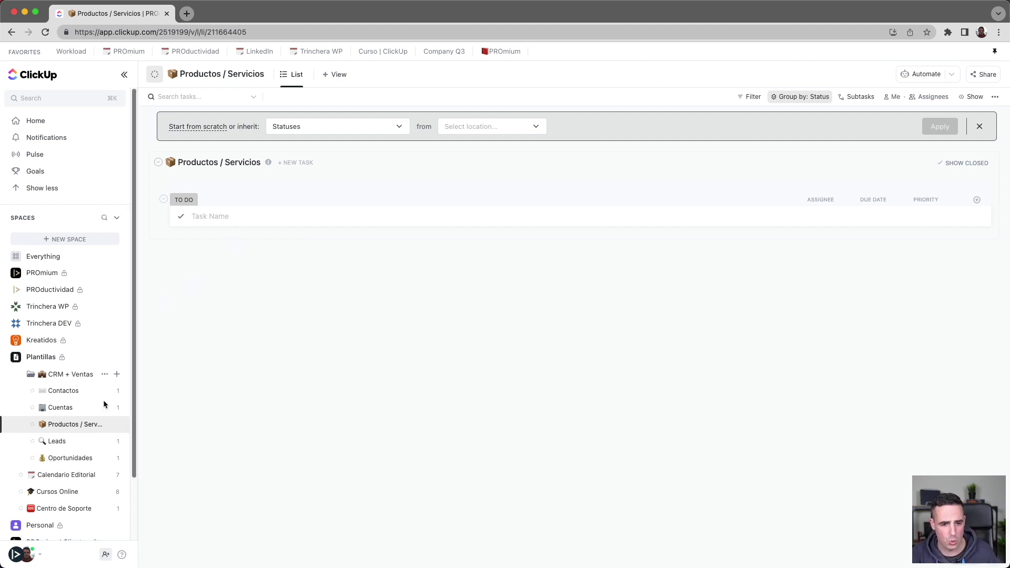
click(68, 442)
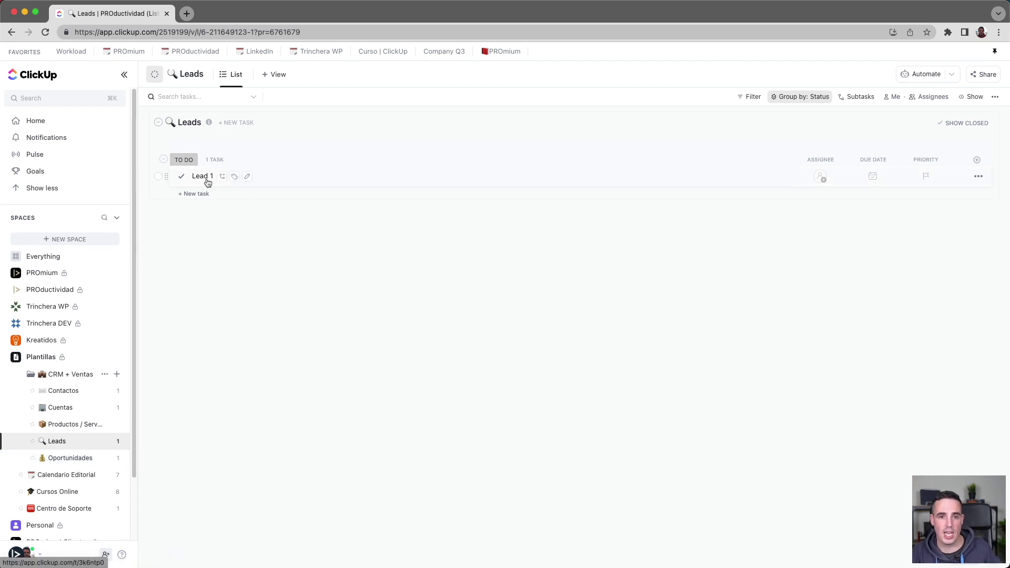
click(74, 459)
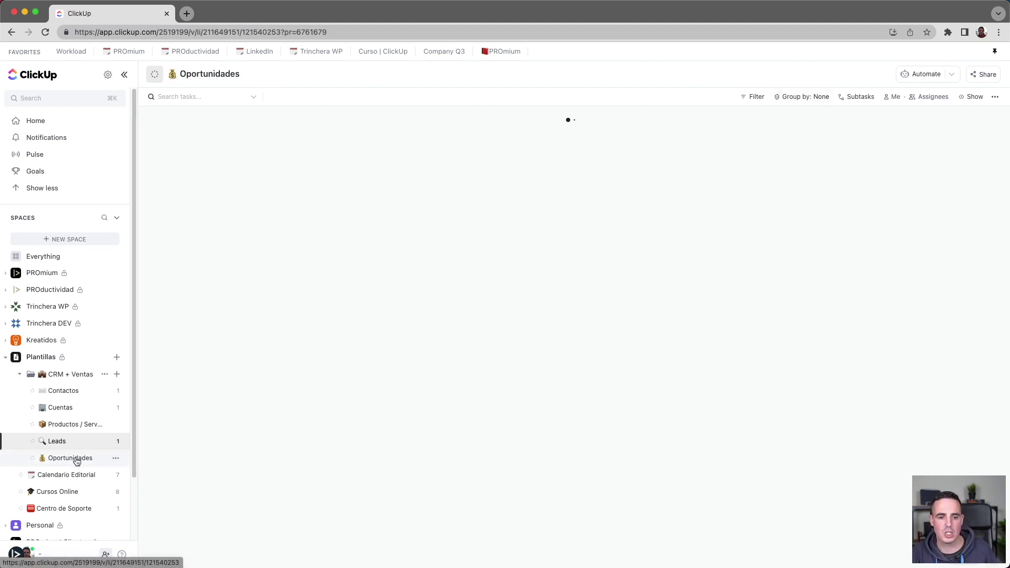
click(65, 429)
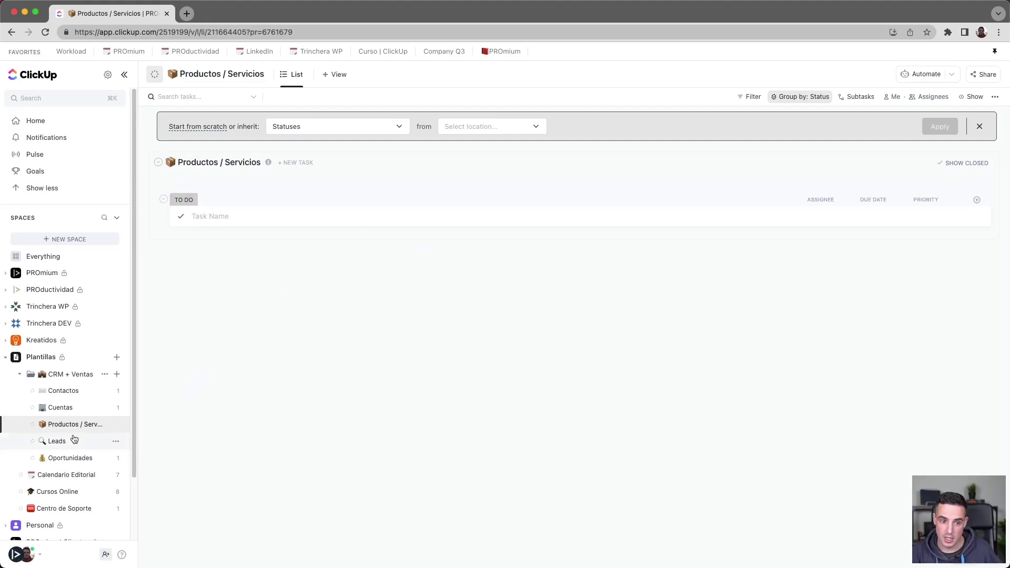
click(57, 441)
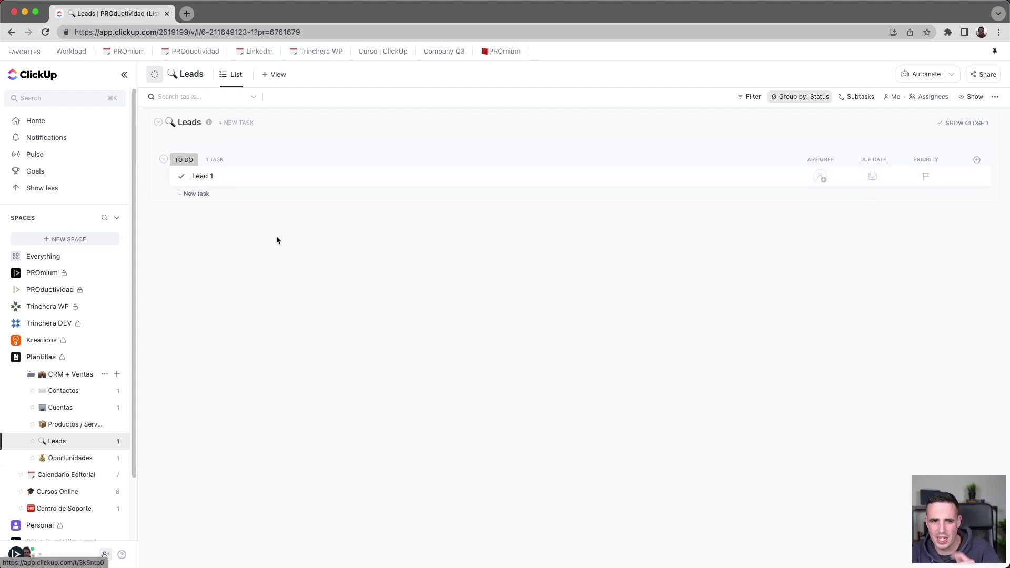
Step: Examine the Oportunidades list and its Funnel board, including all pipeline stages through the closed ones
click(70, 458)
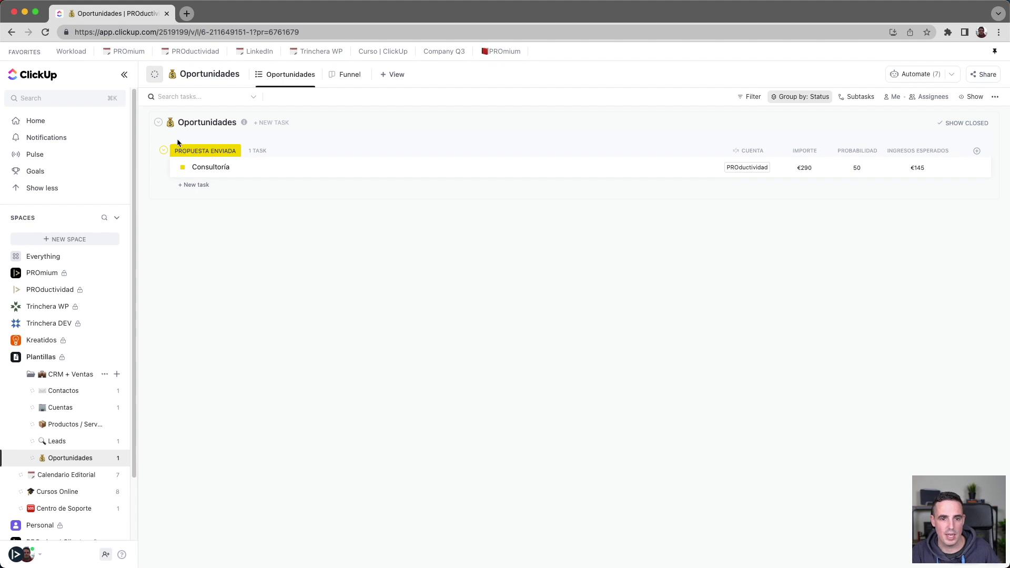
click(364, 74)
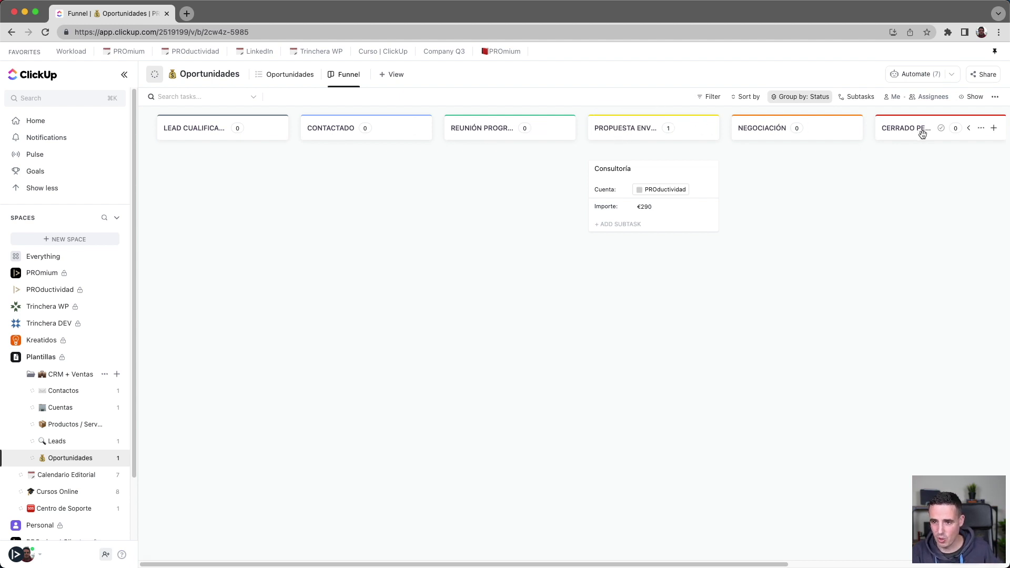
scroll(895, 174, right, 3)
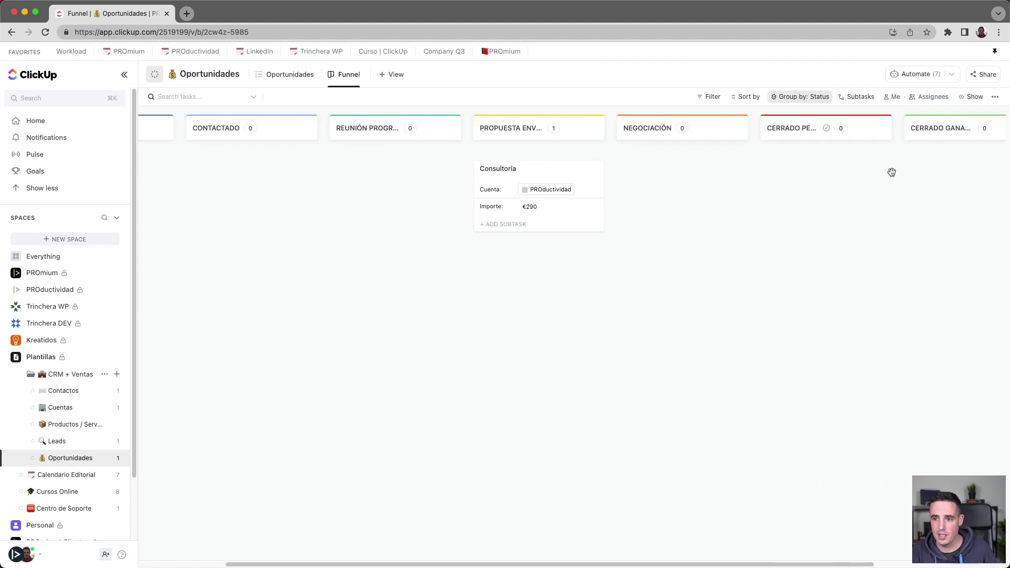
scroll(947, 129, left, 3)
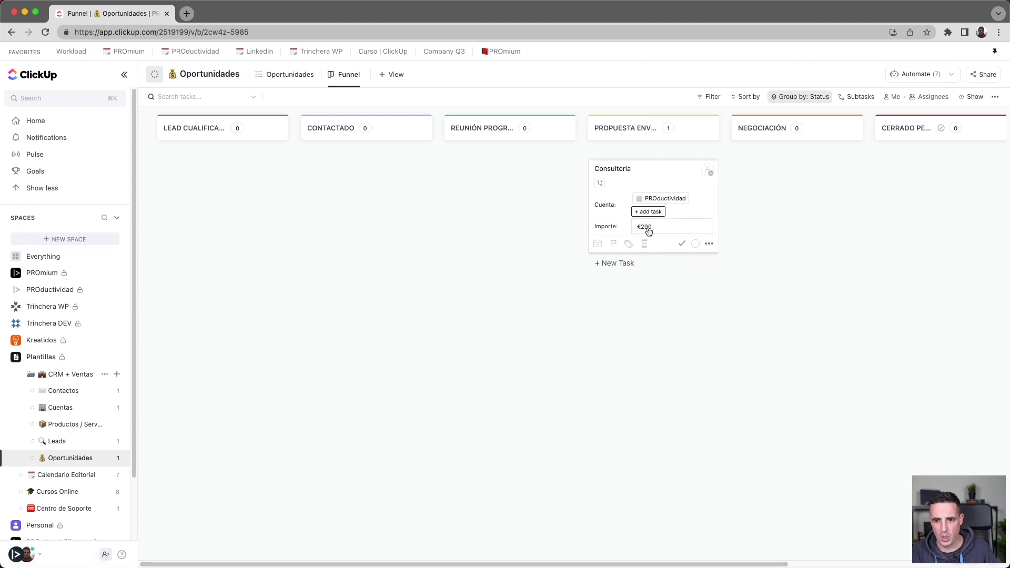
Step: Review the Consultoría opportunity from the Oportunidades list, checking its amount, probability and expected income fields and its available statuses
click(280, 76)
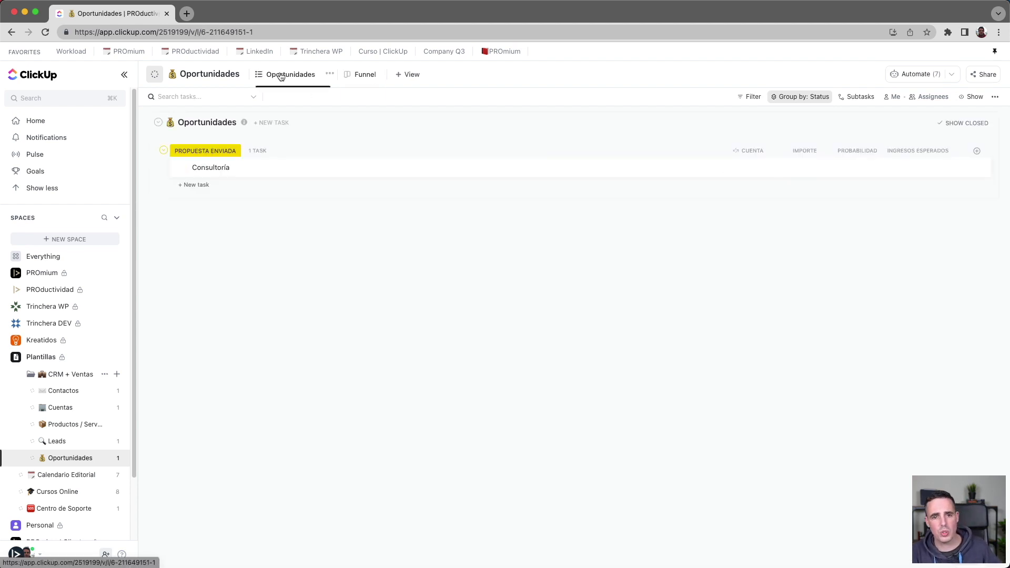
click(205, 167)
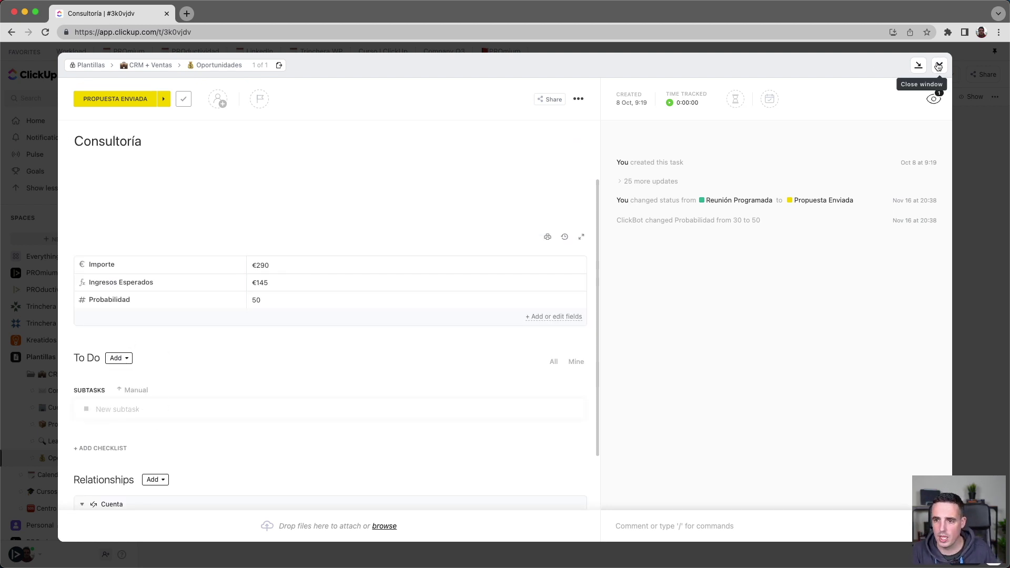
click(101, 100)
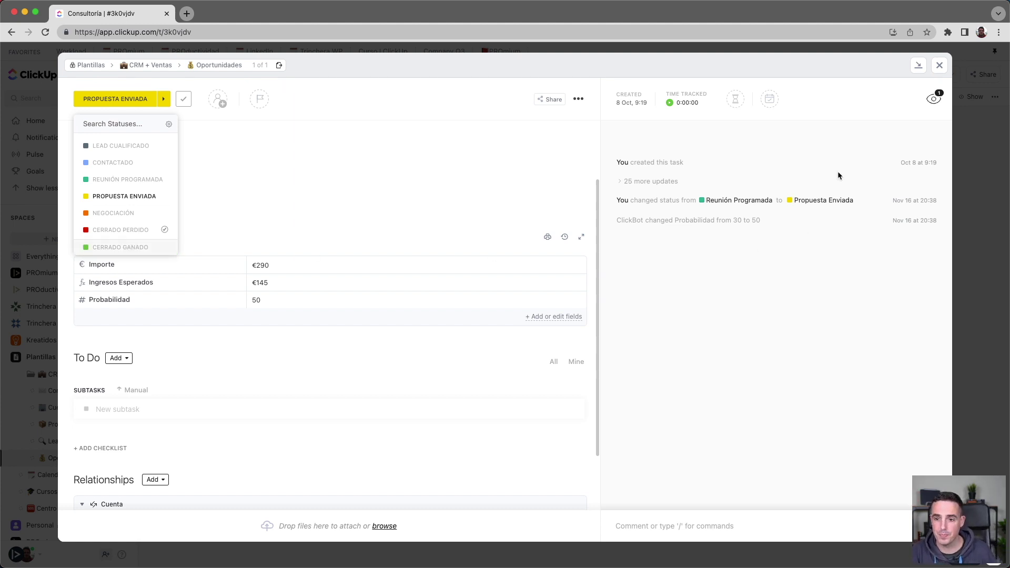
click(794, 301)
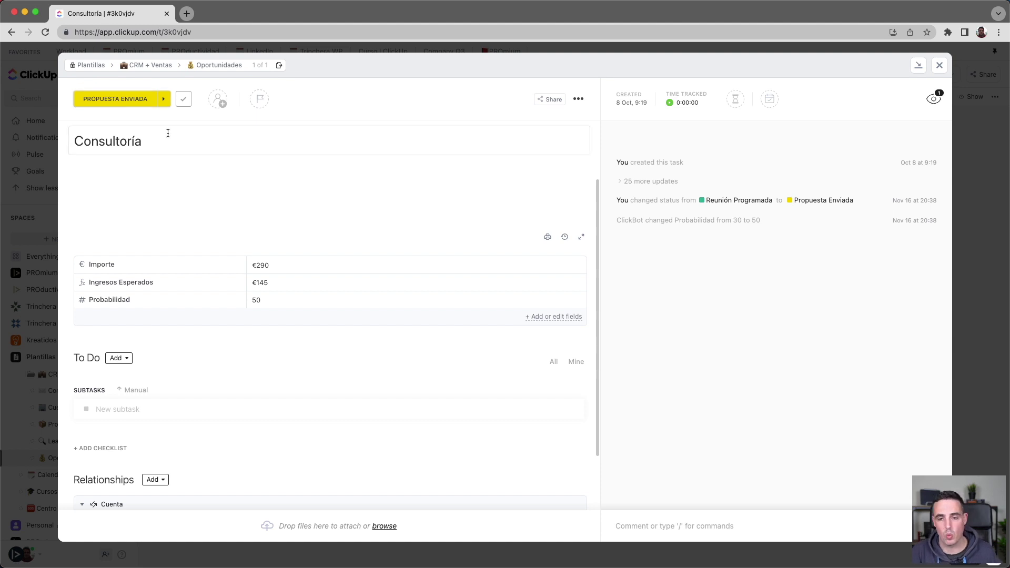
click(113, 101)
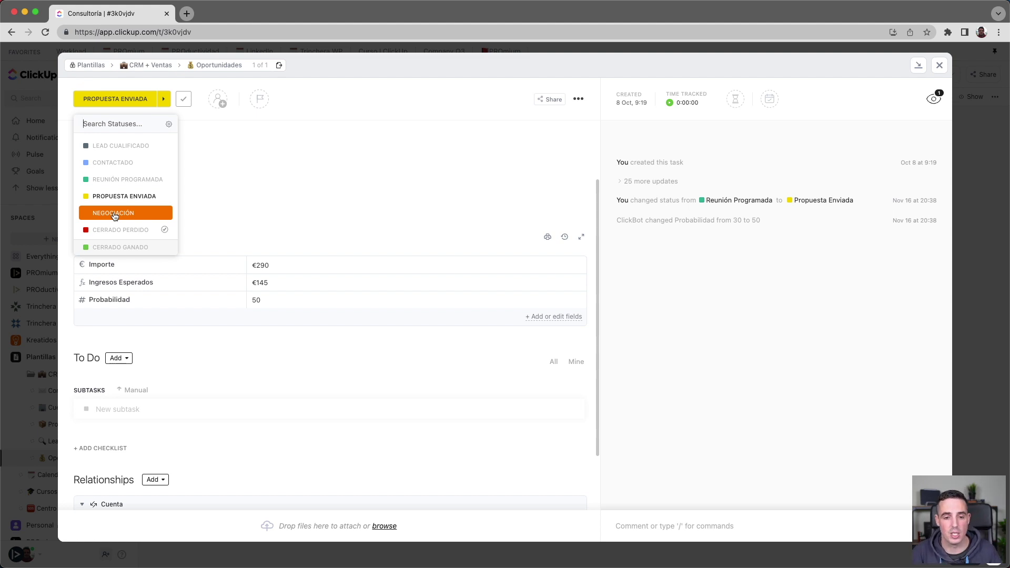
click(278, 242)
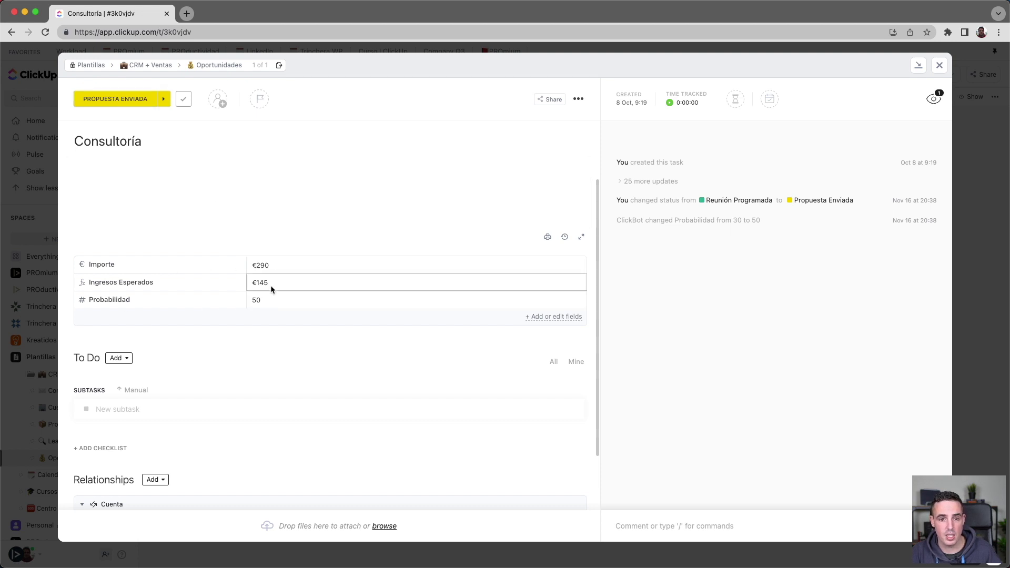
click(939, 65)
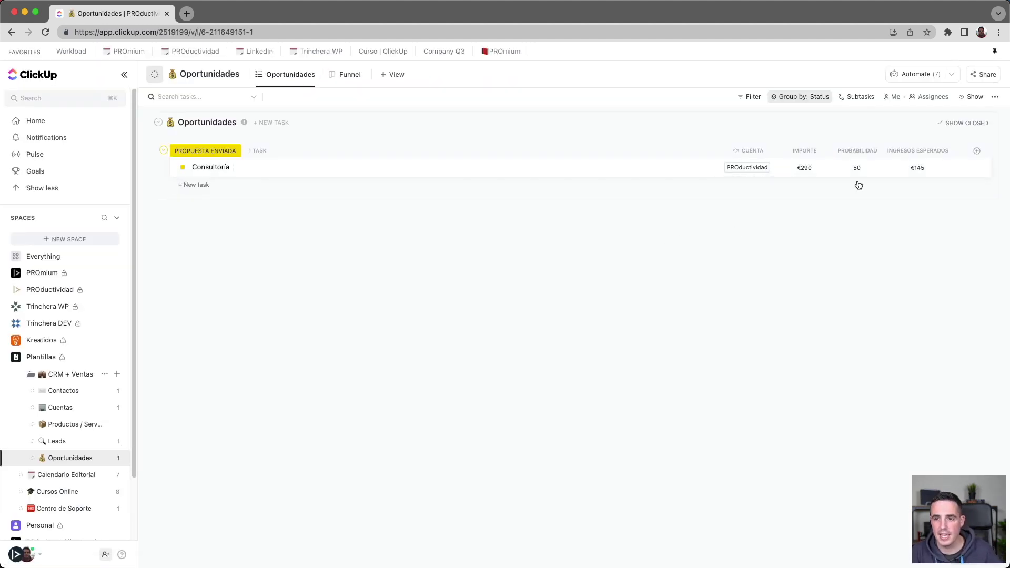
Step: Set the Consultoría opportunity's status to NEGOCIACIÓN and compare it on the Funnel board and in the Oportunidades list
click(182, 169)
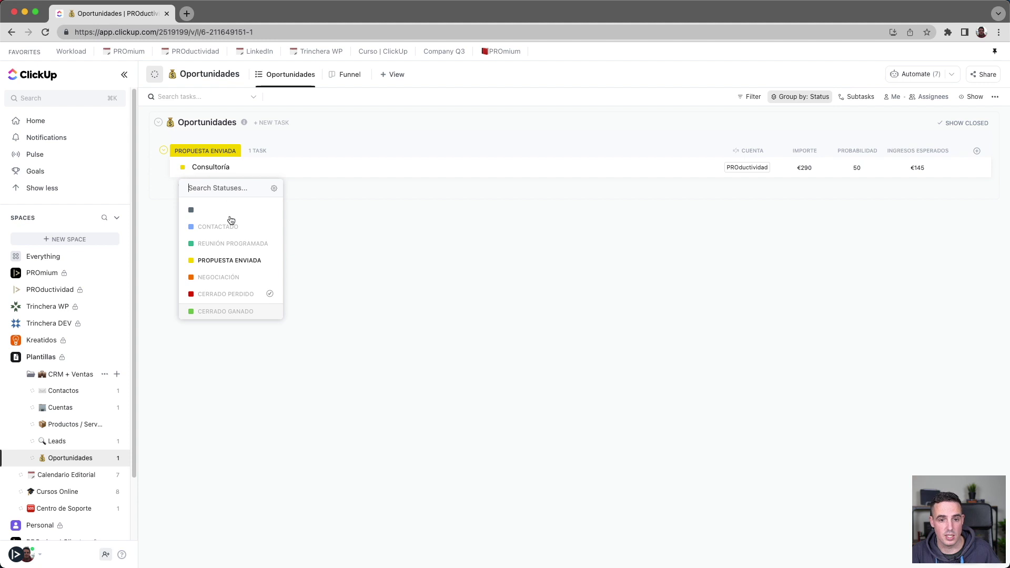
click(222, 280)
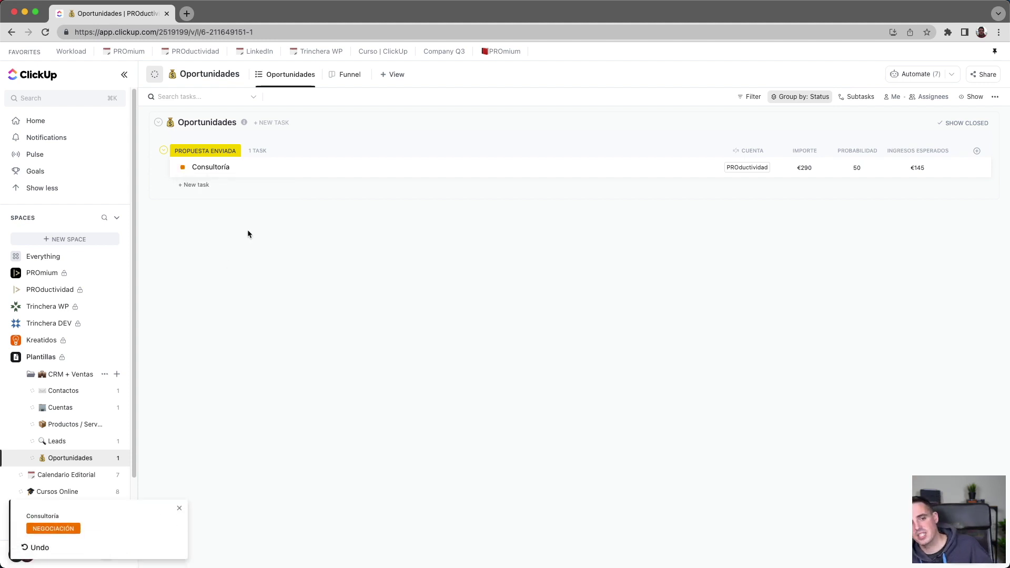
click(349, 76)
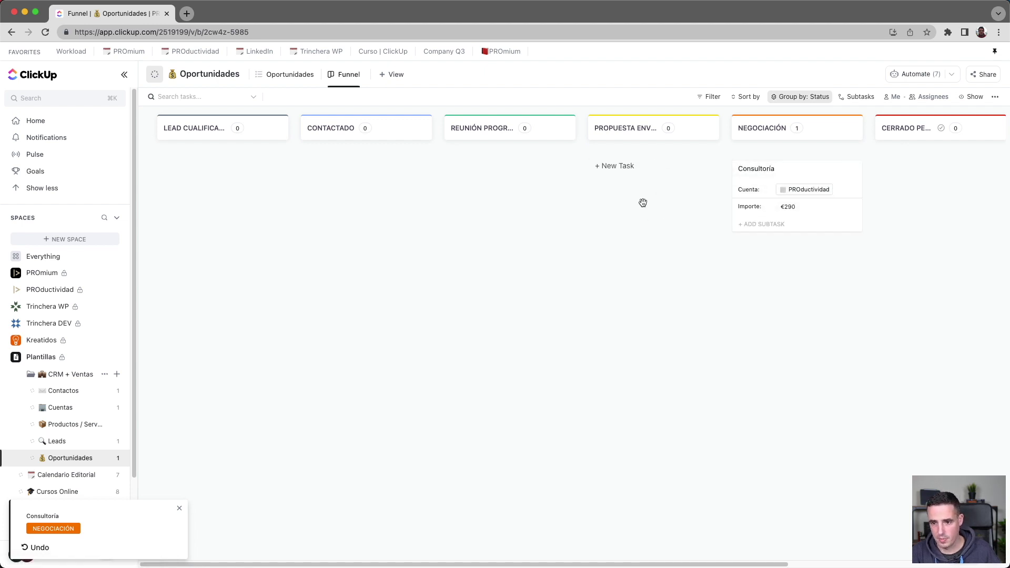
click(284, 76)
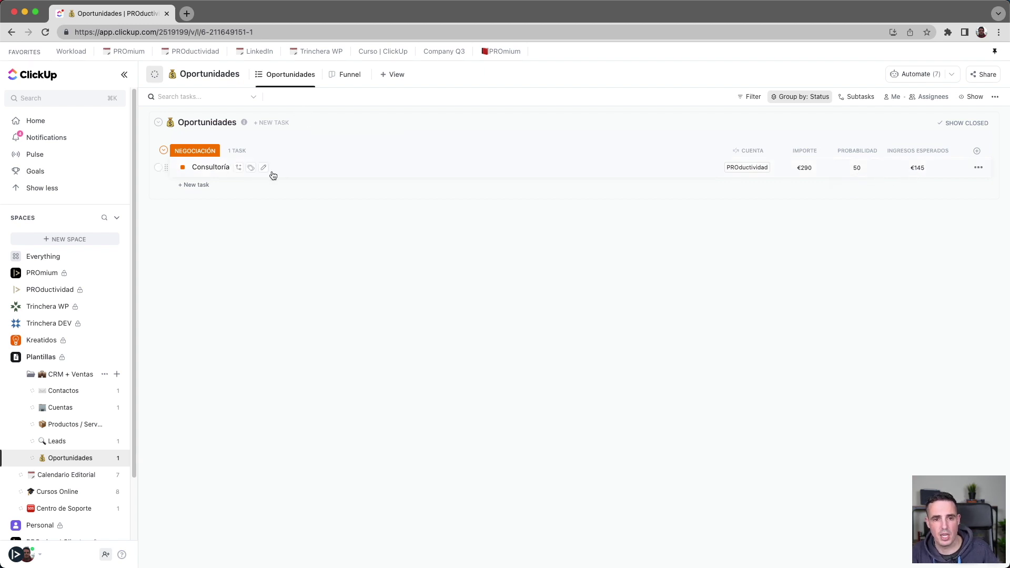
click(341, 74)
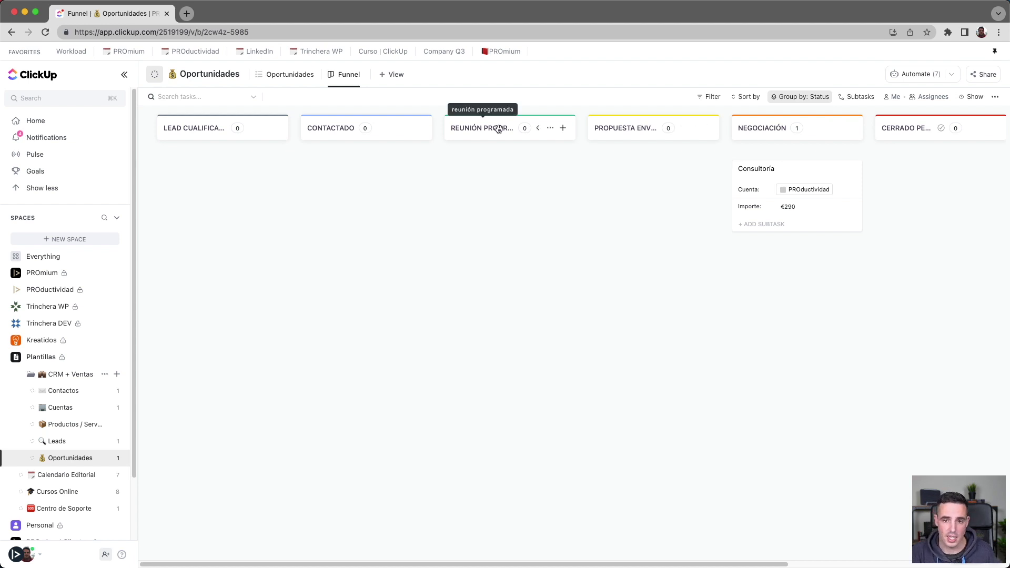
click(287, 74)
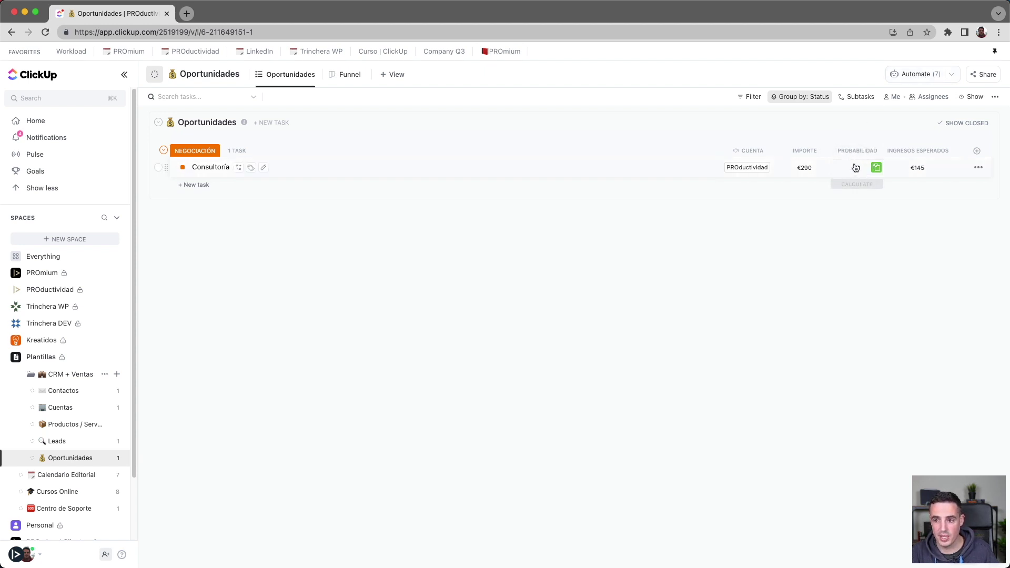
Step: Inspect the trigger and action of the first active Oportunidades automation, which sets Probabilidad to 10
click(918, 75)
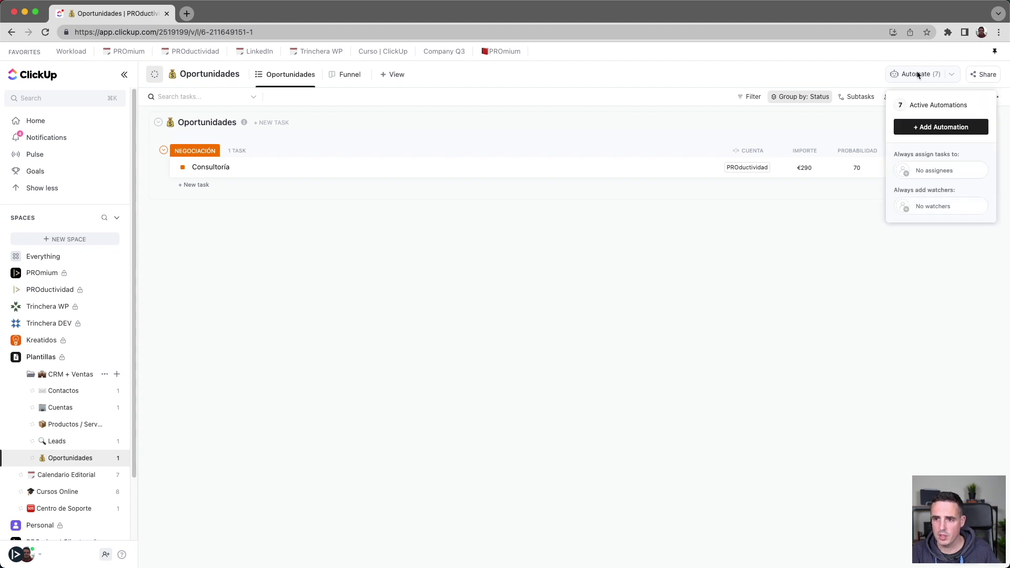
click(939, 107)
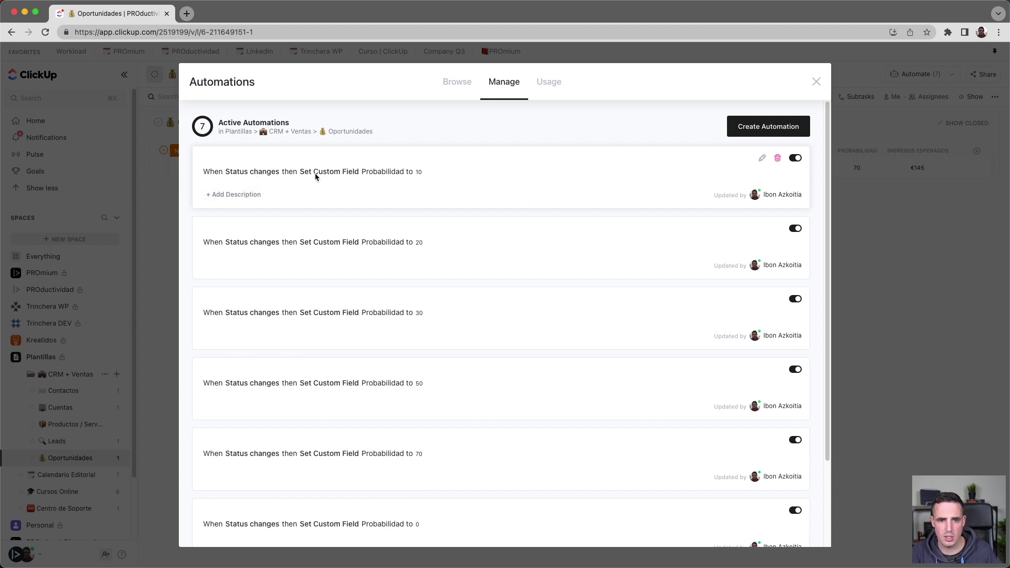
click(762, 158)
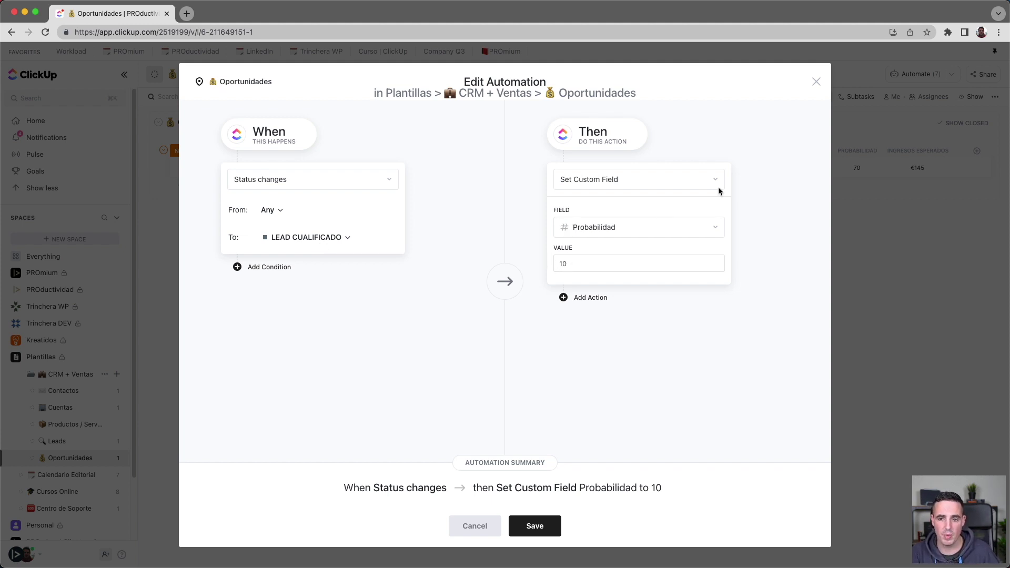
click(816, 81)
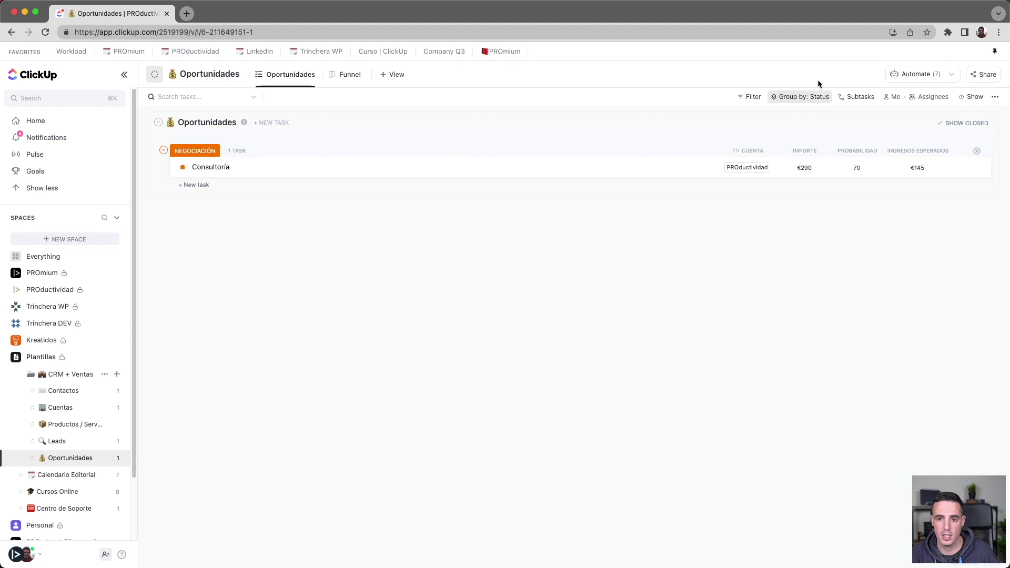
Step: Inspect the automation that sets Probabilidad to 20, and look through the remaining active automations of Oportunidades
click(926, 76)
click(935, 105)
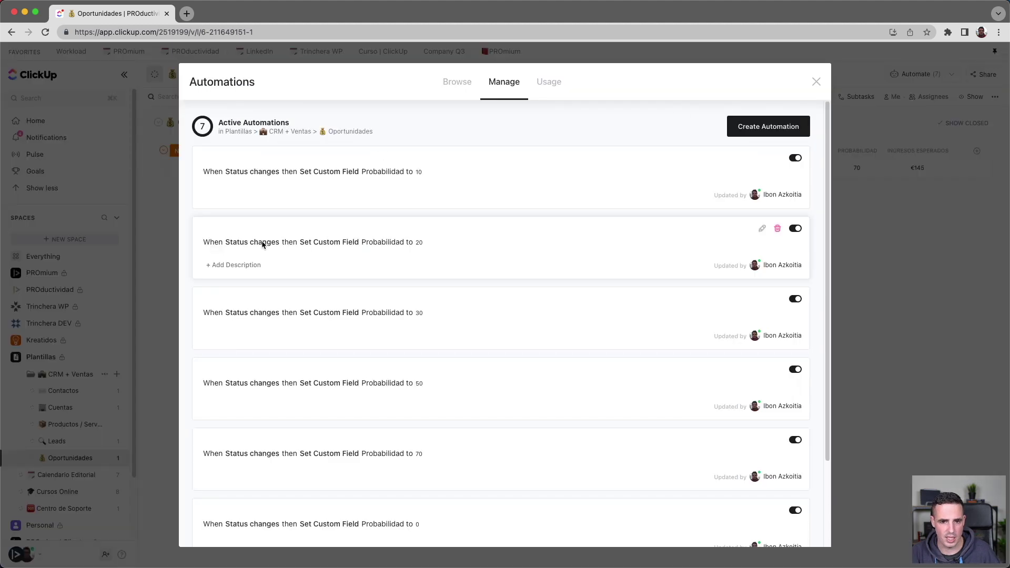
click(762, 231)
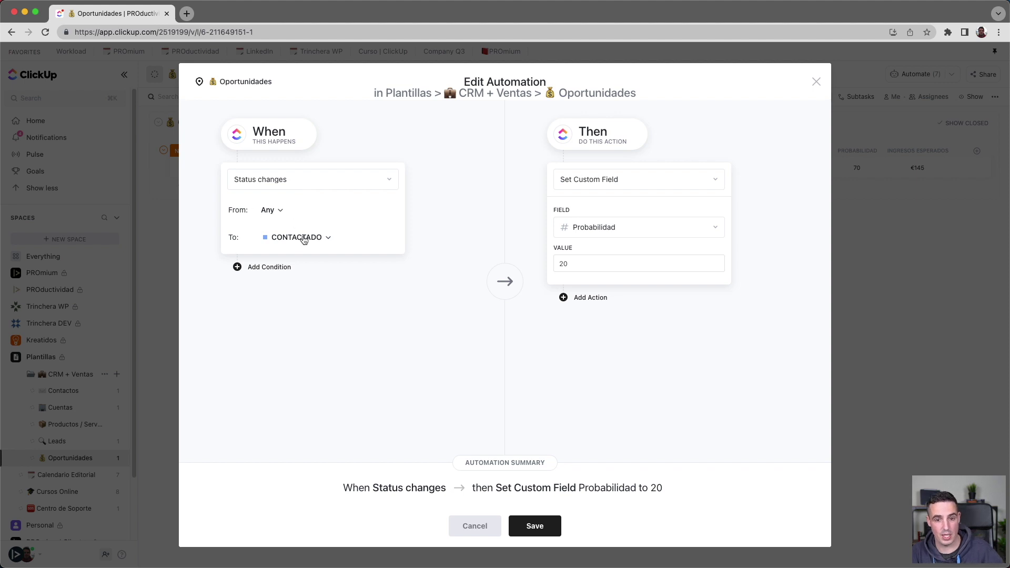
click(470, 526)
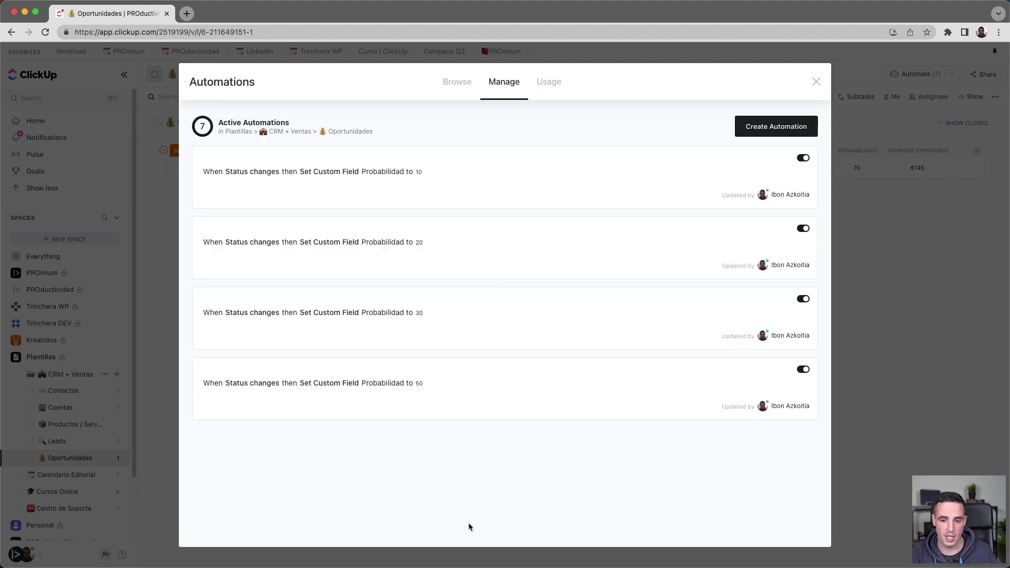
scroll(394, 345, down, 2)
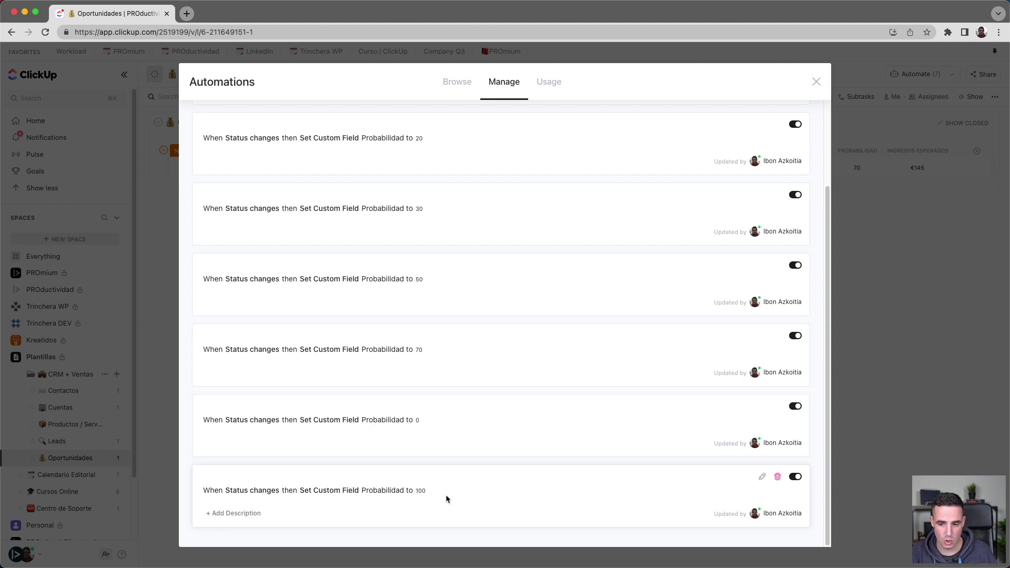
click(816, 83)
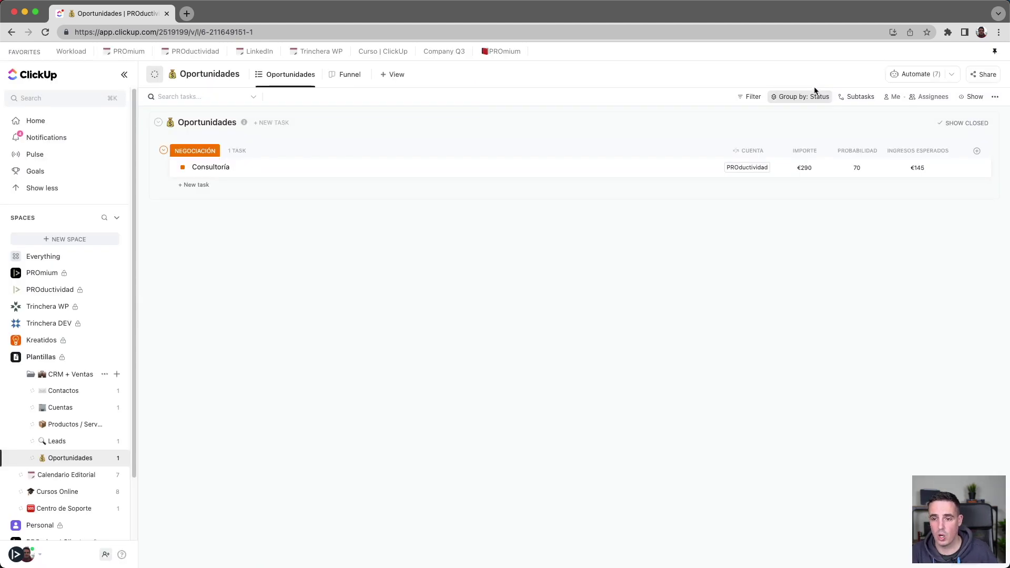
Step: Check the Importe, Ingresos Esperados and Probabilidad fields in the Consultoría opportunity's record
click(302, 168)
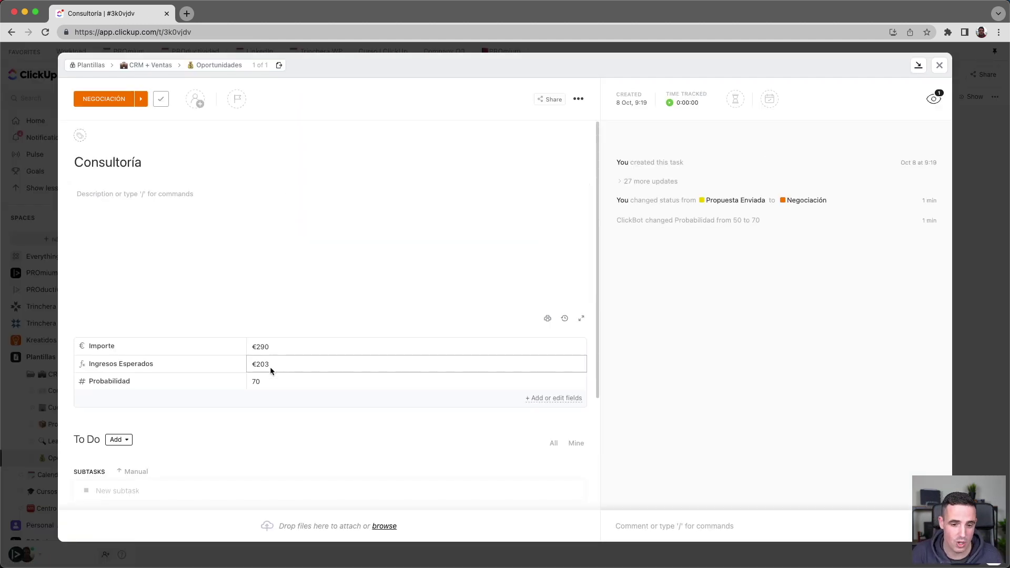
click(941, 66)
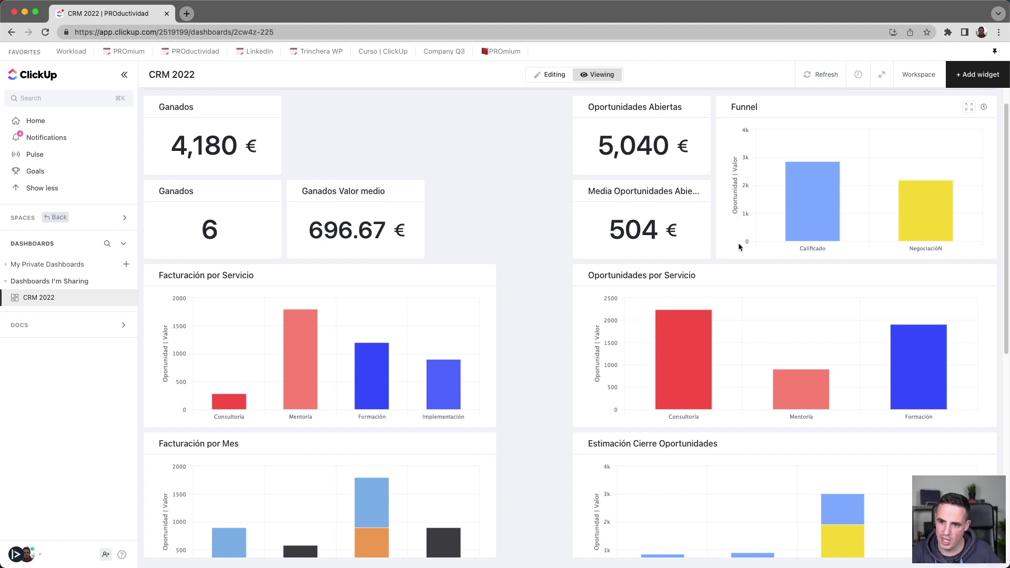
Step: Examine the CRM 2022 dashboard's Funnel chart and its charts for billing and opportunities by service, month and lead source
mouse_move(822, 232)
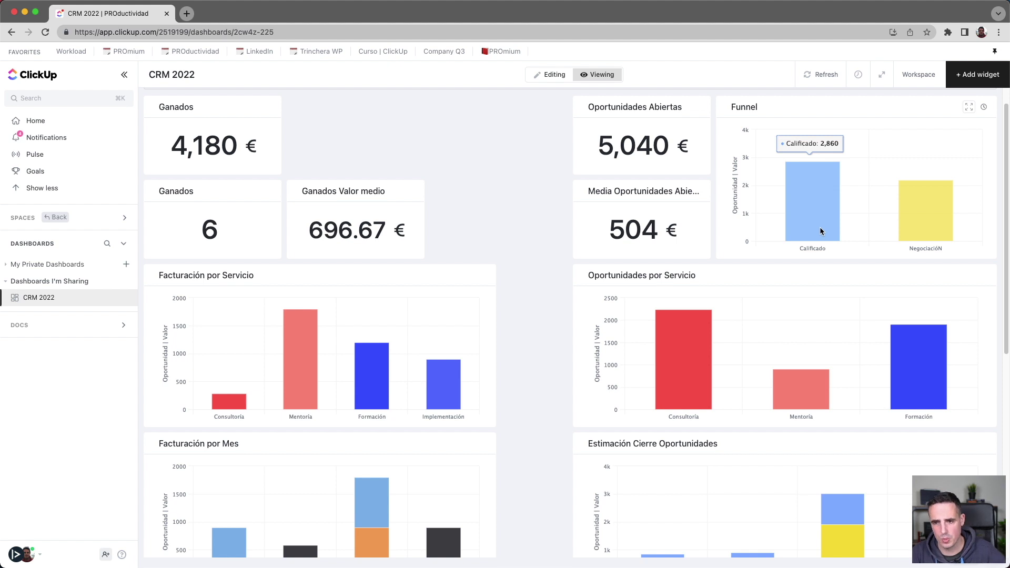
mouse_move(936, 230)
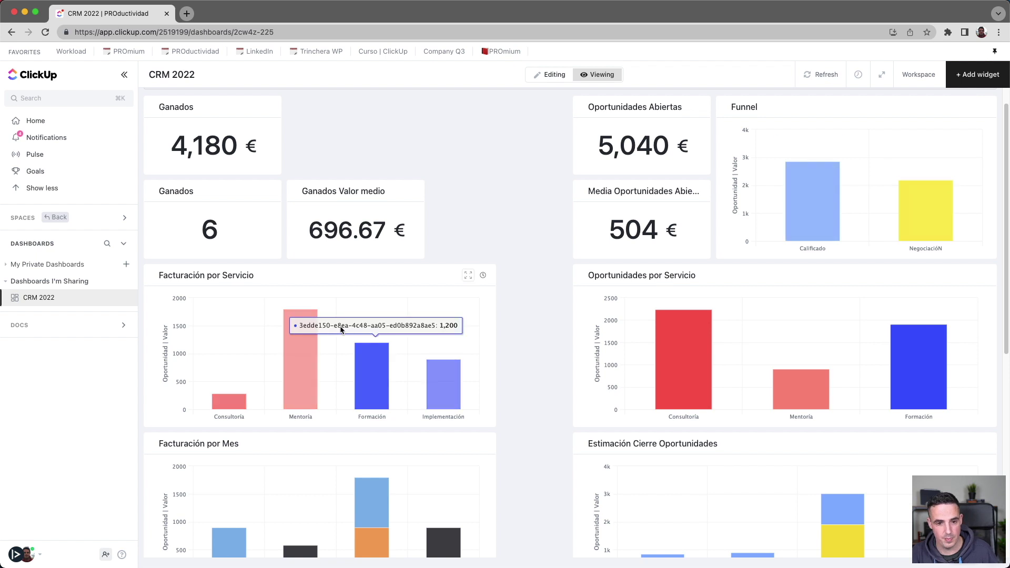
scroll(232, 318, down, 1)
scroll(232, 319, down, 2)
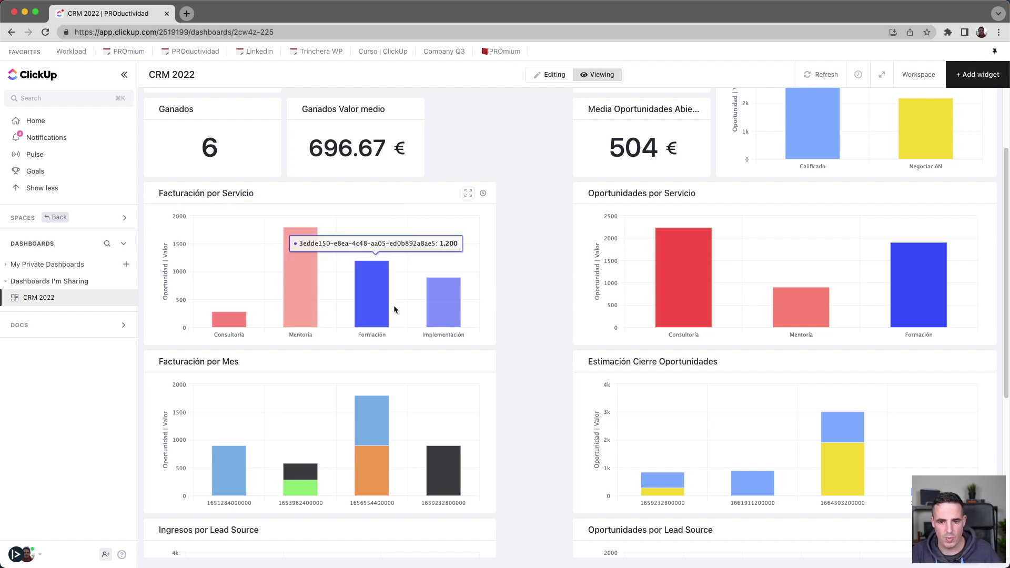
scroll(508, 348, down, 3)
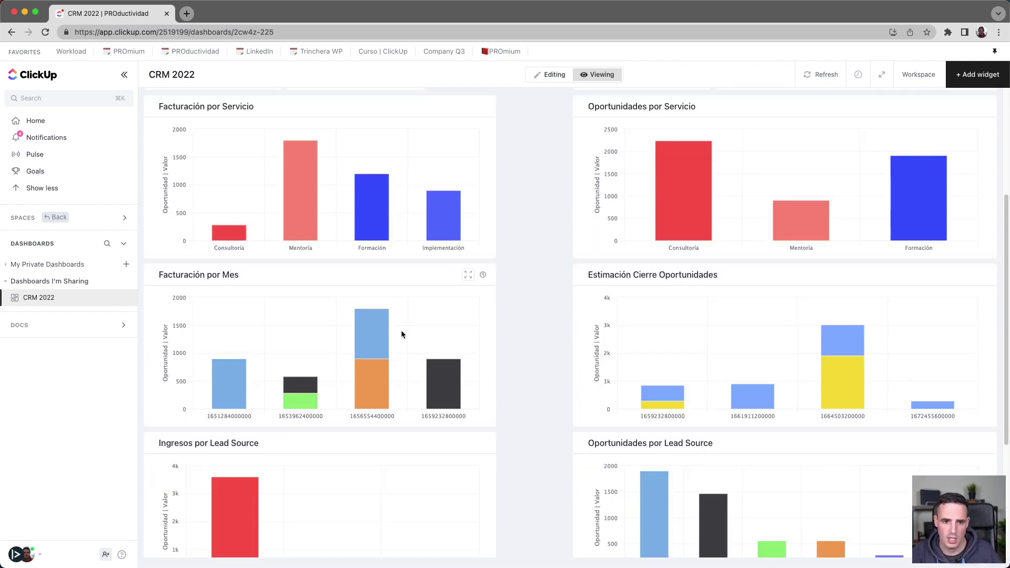